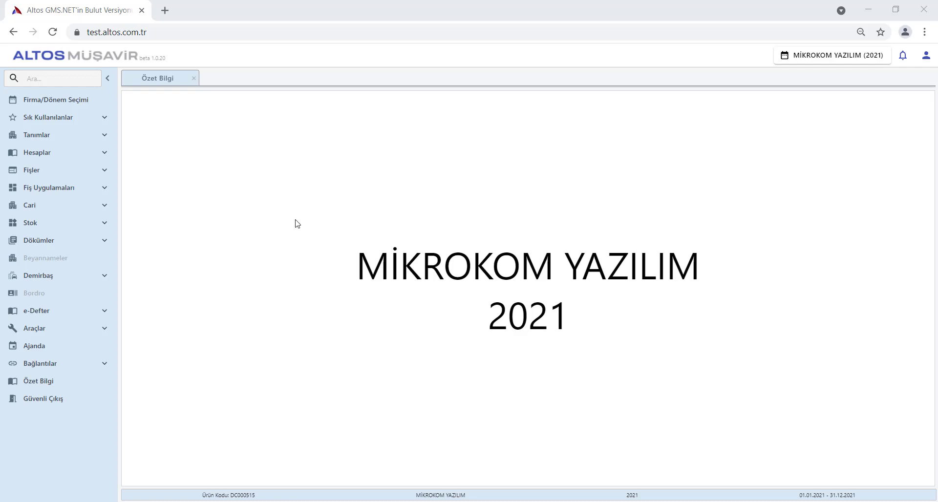
- View the Bağlantılar list of web addresses under Genel Tanımlar, and close it
click(73, 139)
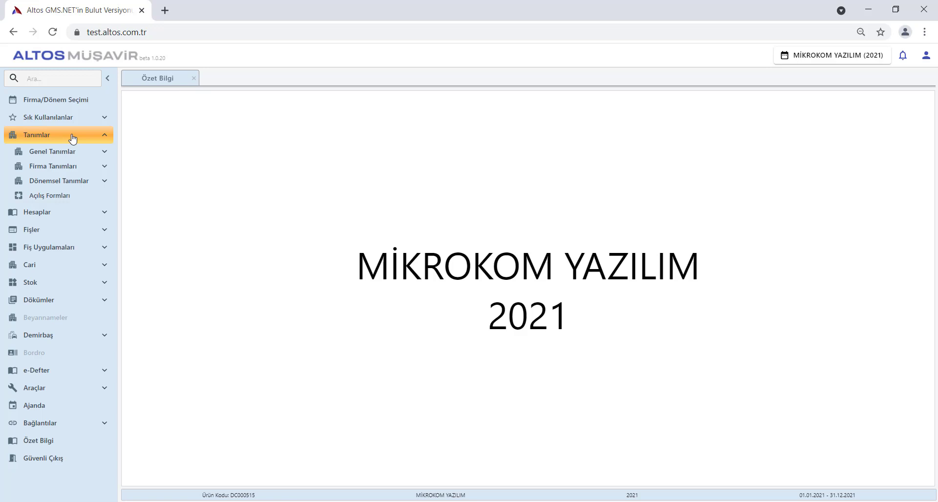
click(69, 153)
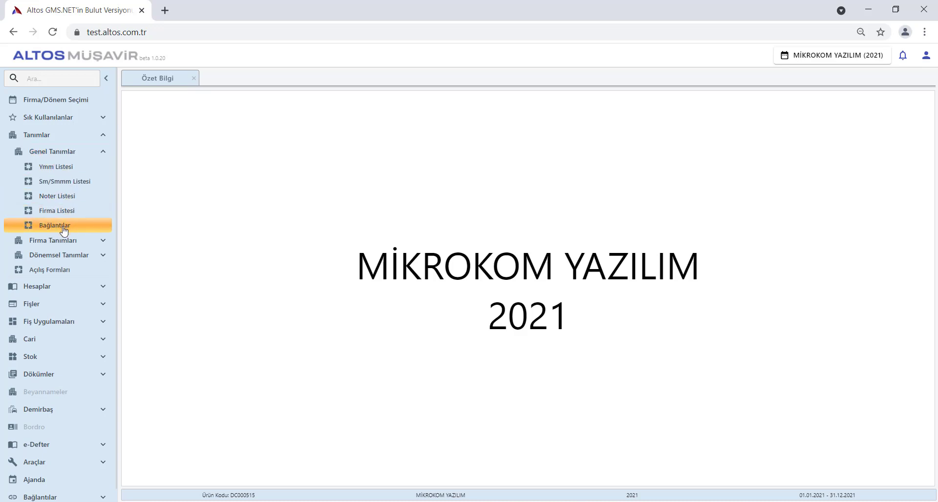
click(64, 229)
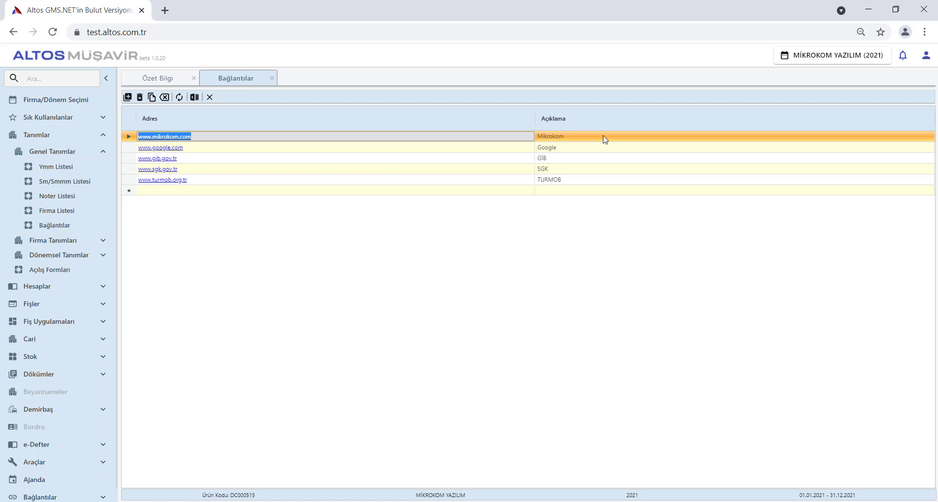
click(210, 97)
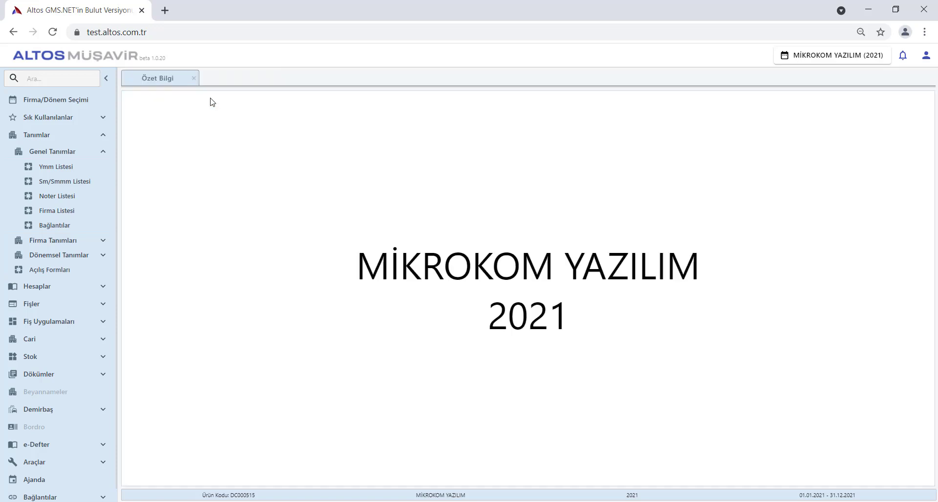
click(87, 140)
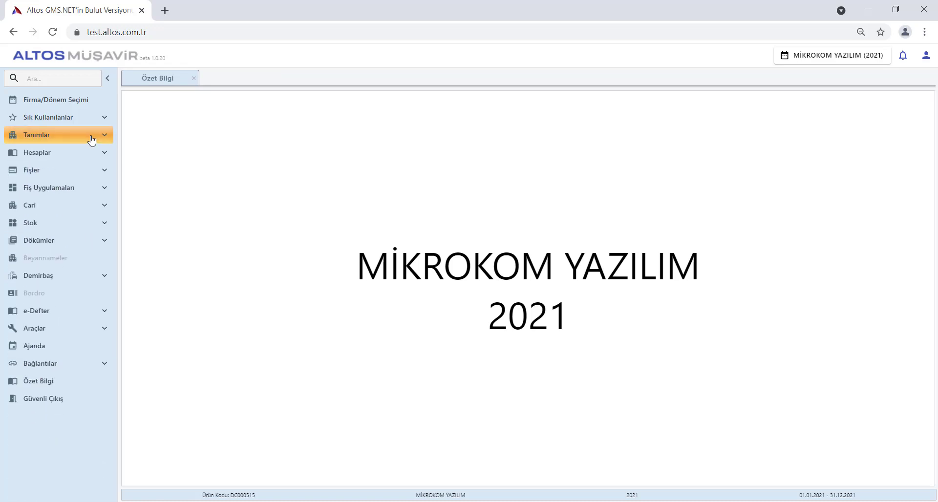
- Visit the Mikrokom and GİB websites from the Bağlantılar links, closing each page after viewing it
click(68, 368)
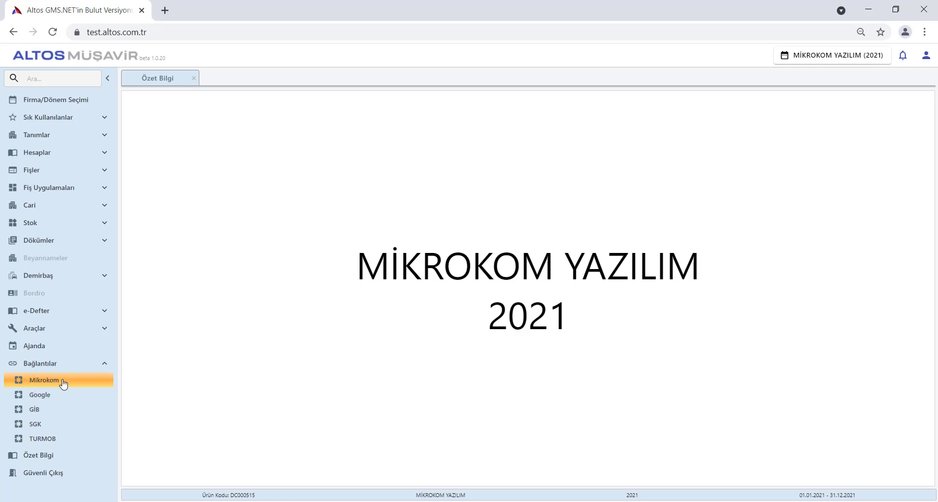
click(64, 384)
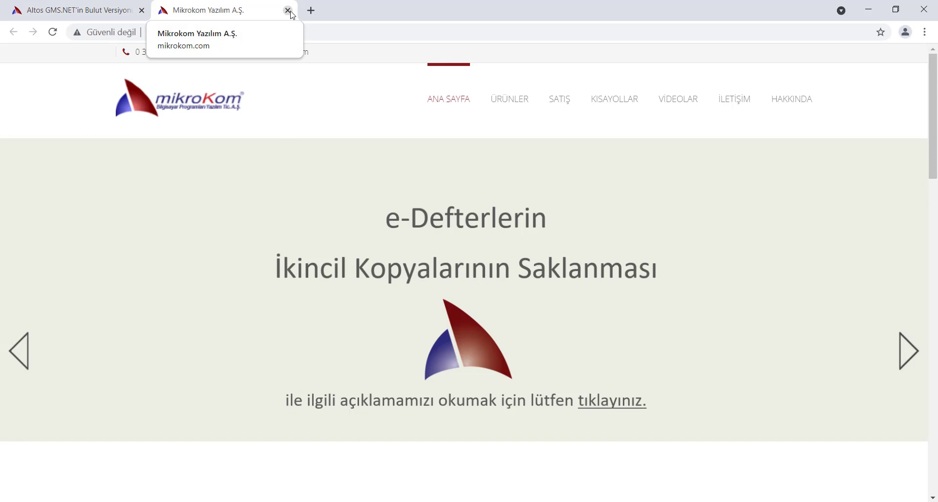
click(290, 12)
click(58, 409)
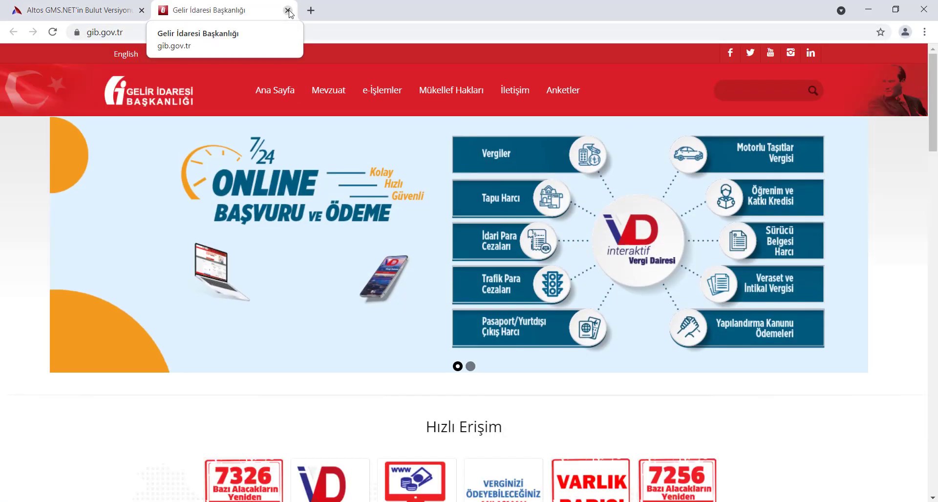
click(288, 11)
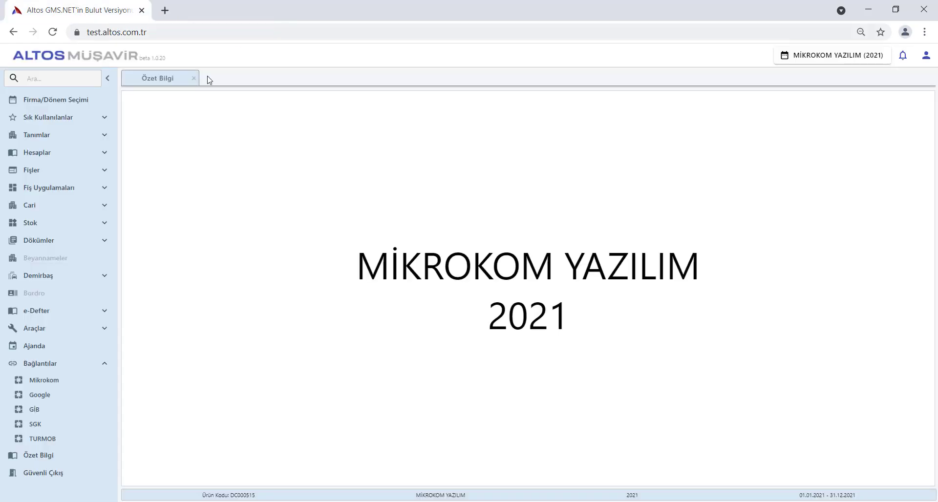
click(74, 364)
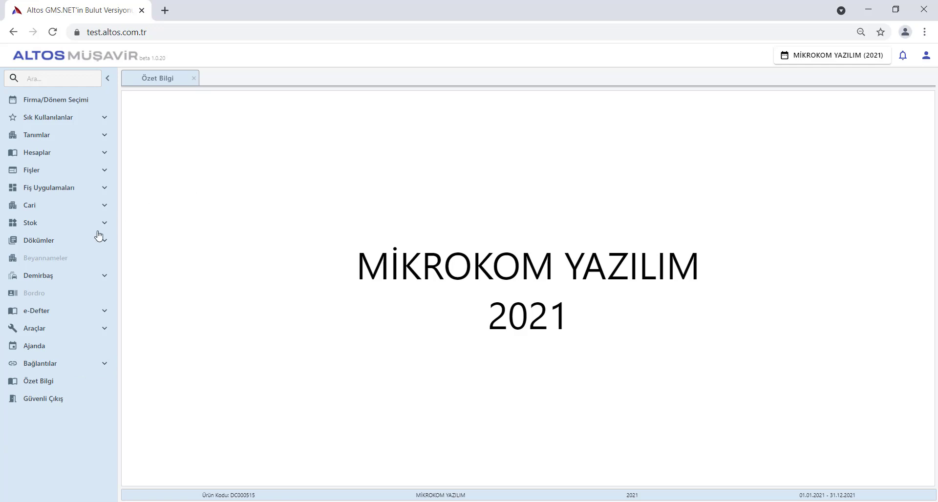
- Open the Hesap Grafikleri report and set both Değerler Yazılsın and Seri Adları Yazılsın to Evet
click(73, 241)
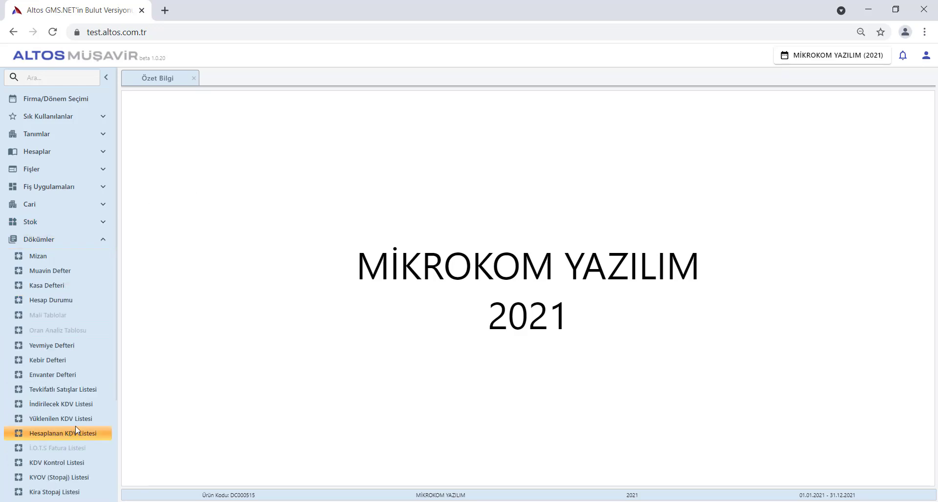
scroll(86, 440, down, 1)
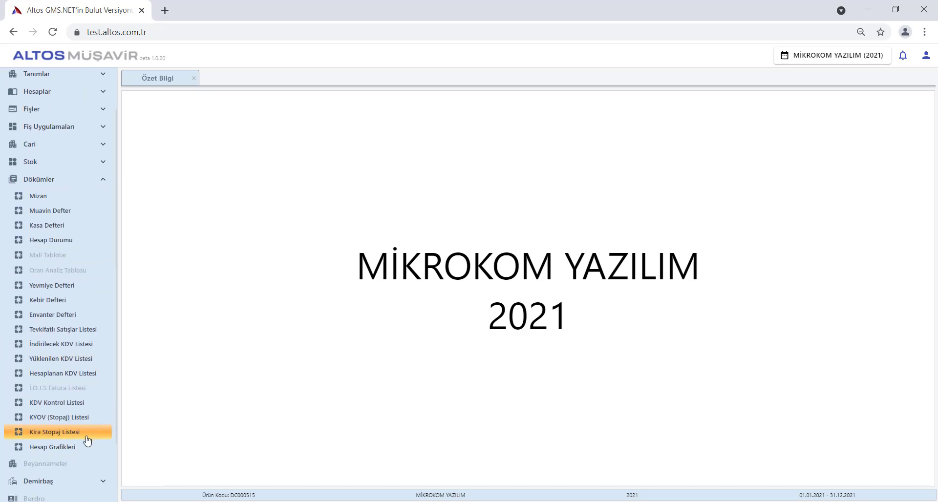
click(58, 448)
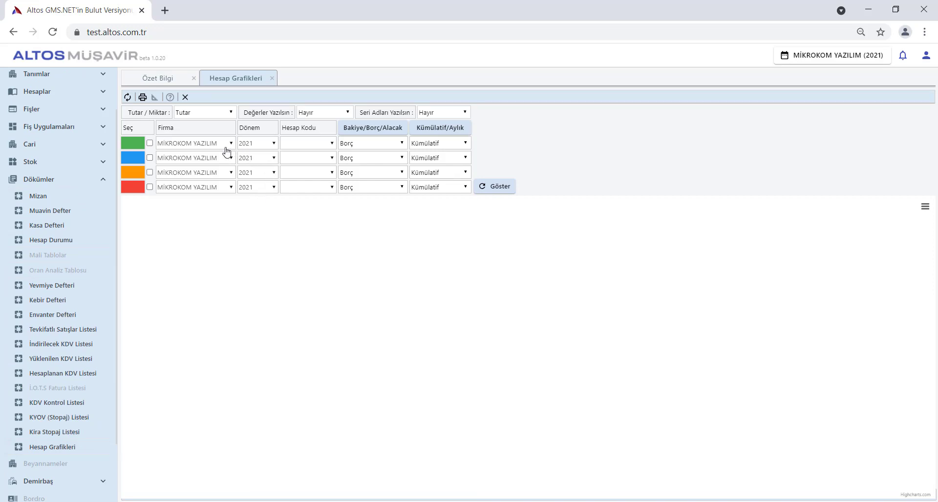
click(341, 114)
click(315, 121)
click(430, 113)
click(429, 121)
- Include the first two chart series and assign them account codes 100 and 102
click(333, 145)
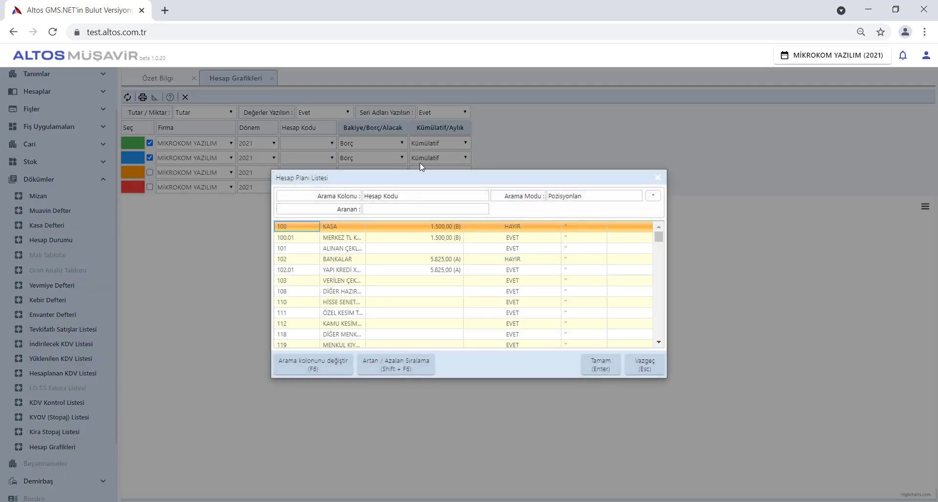
click(601, 366)
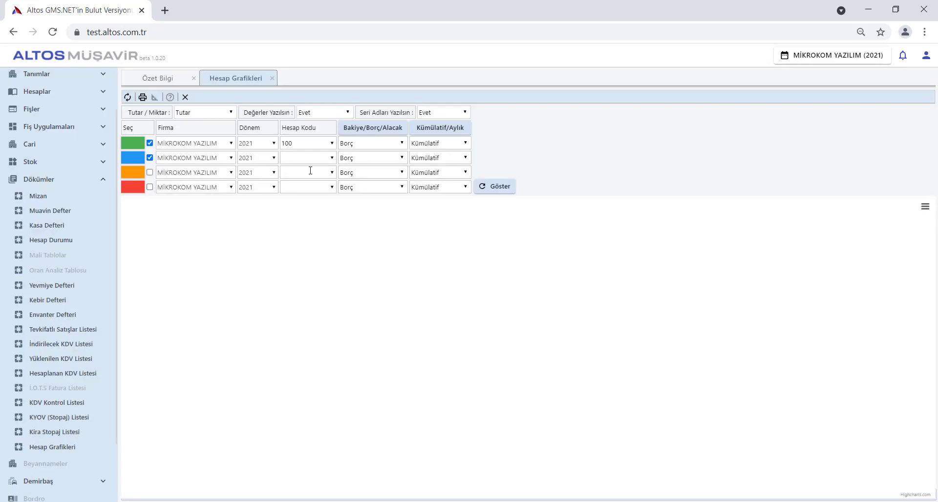
click(332, 159)
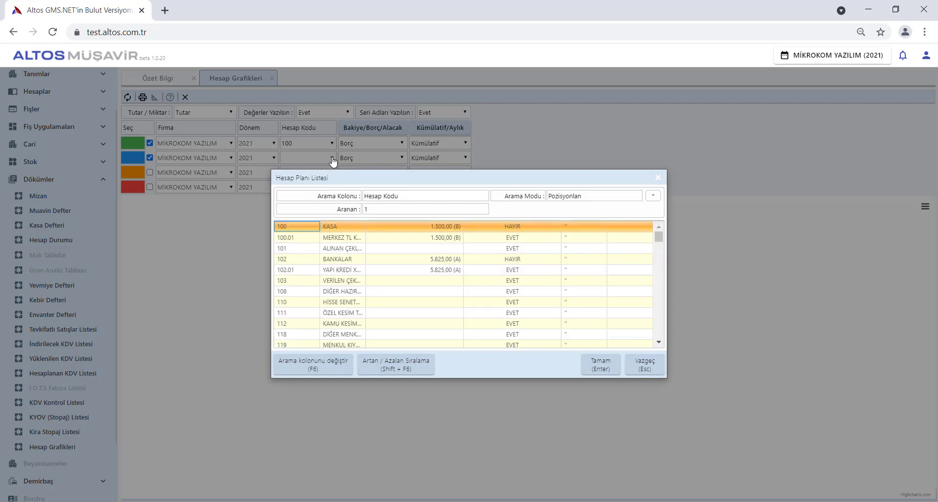
text(102)
click(601, 364)
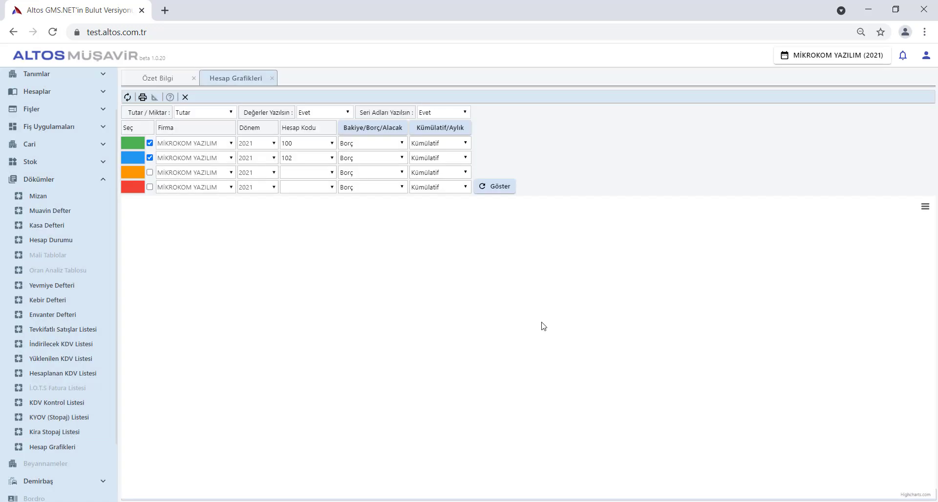
- Set both series to Bakiye, keep the first as Kümülatif, and display the account chart
click(380, 143)
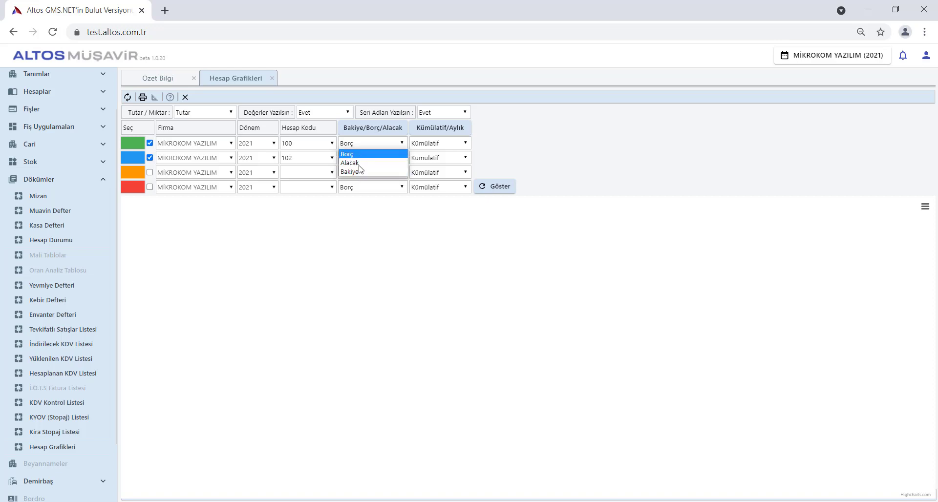
click(359, 171)
click(369, 158)
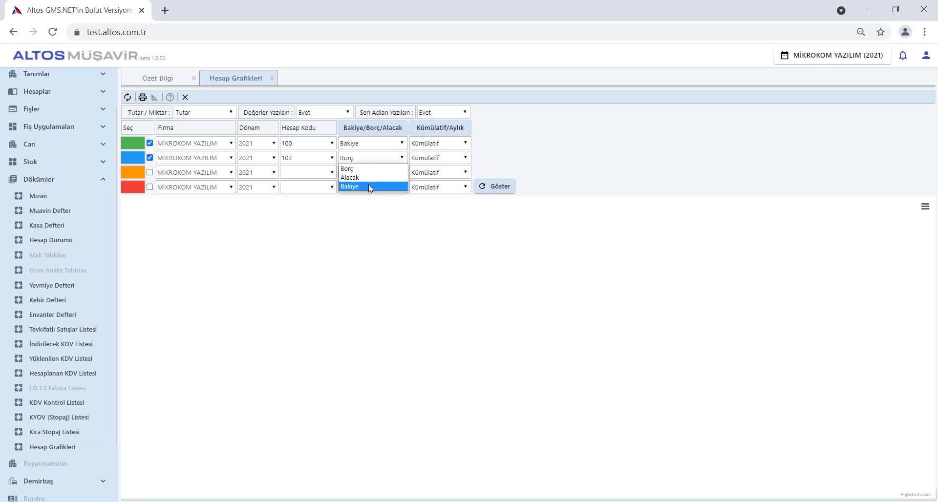
click(369, 186)
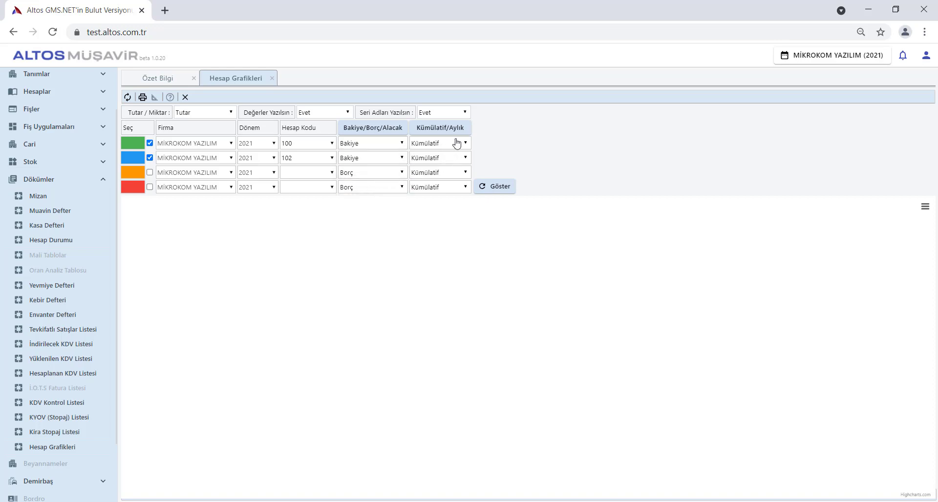
click(446, 144)
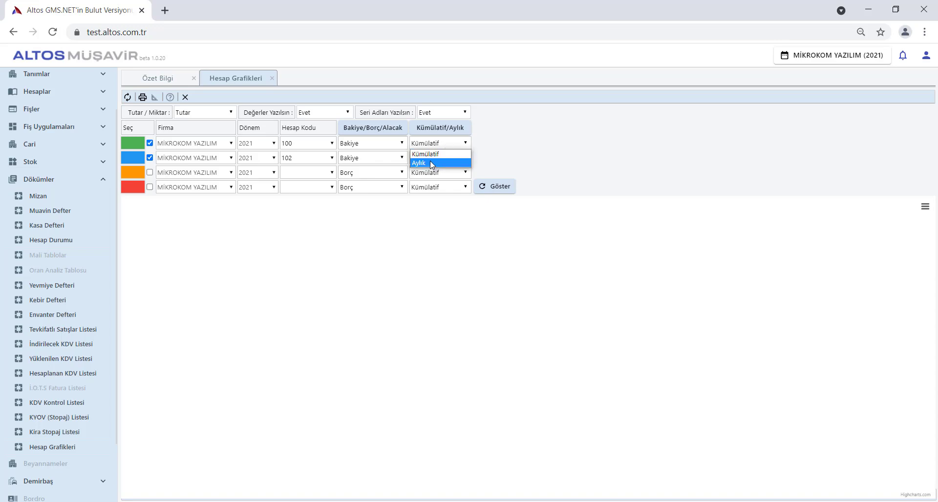
click(436, 154)
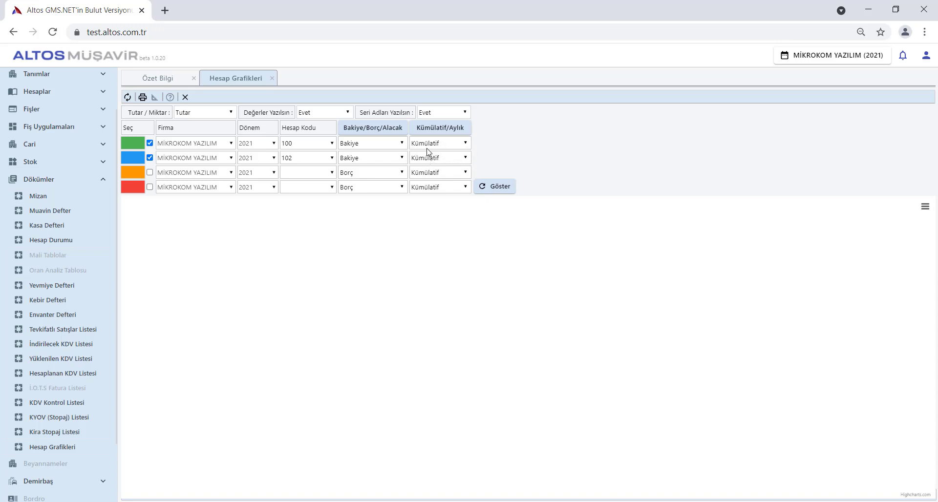
click(494, 188)
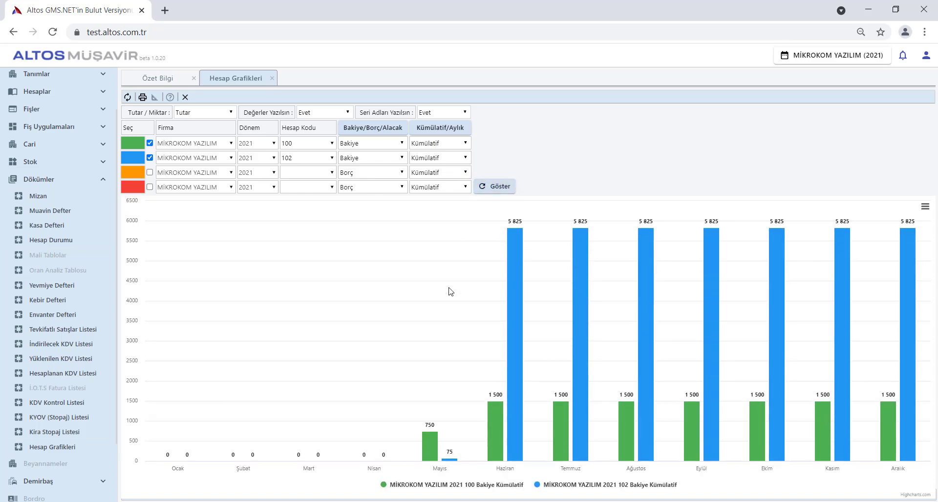
mouse_move(513, 260)
- Set the second series to Demo Firma for period 2021, check its account code list without choosing one, and close Hesap Grafikleri
click(230, 158)
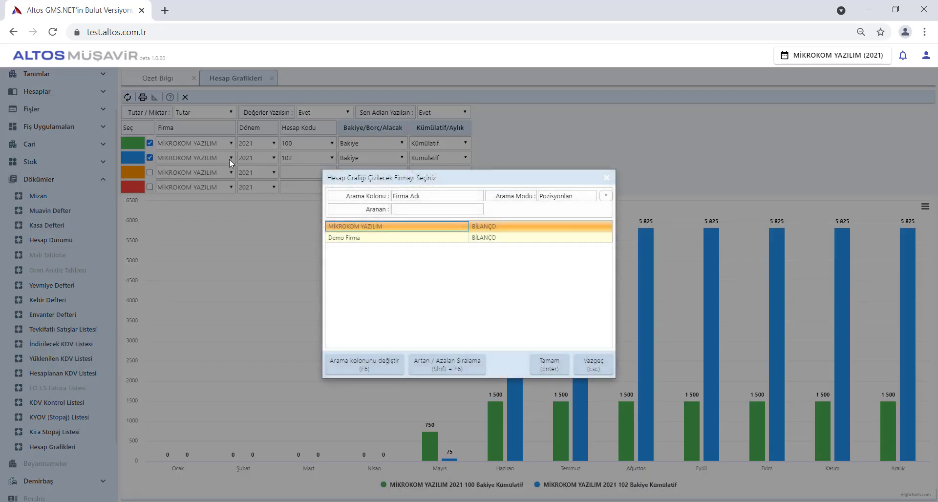
click(346, 239)
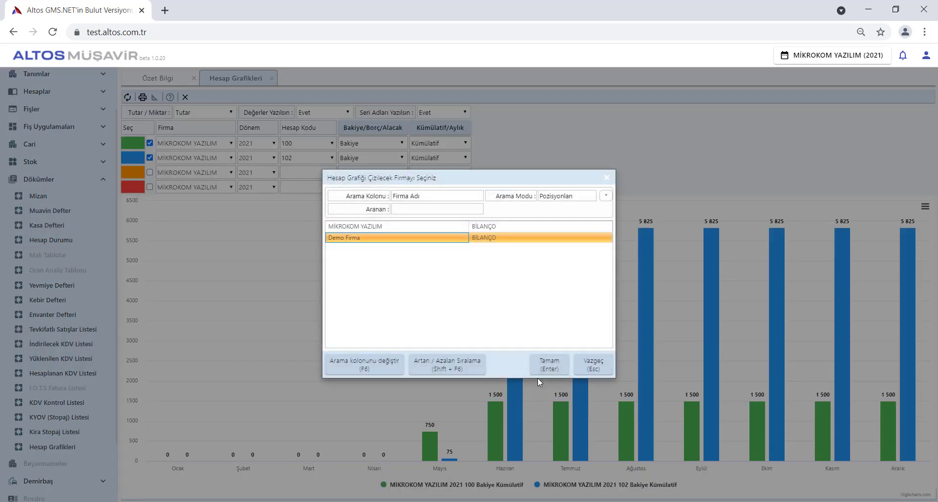
click(549, 366)
click(274, 158)
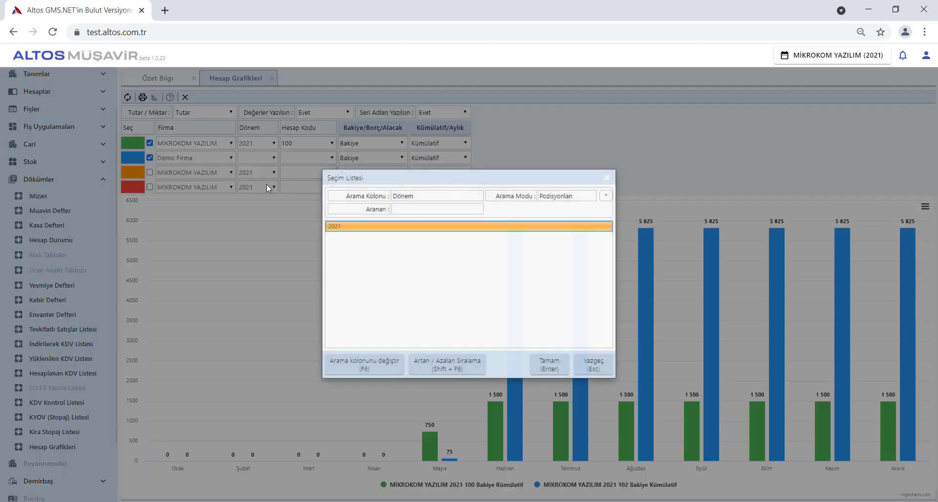
click(546, 367)
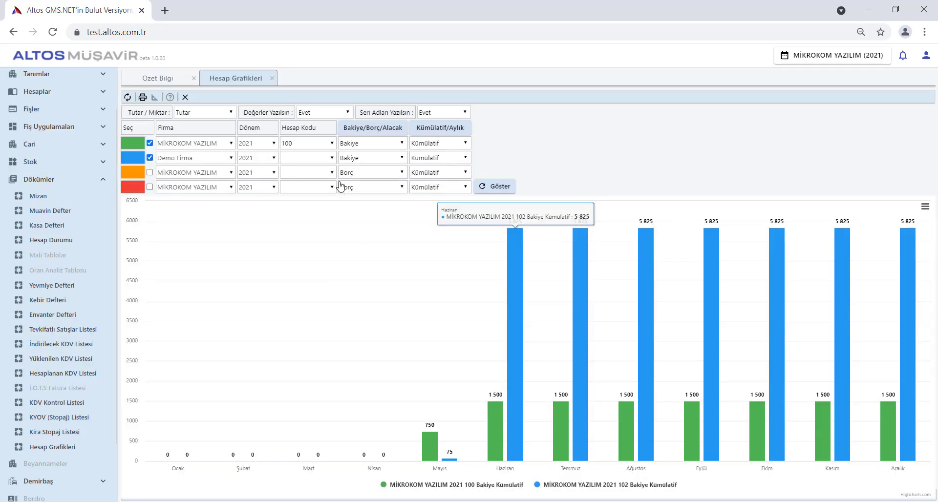
click(332, 157)
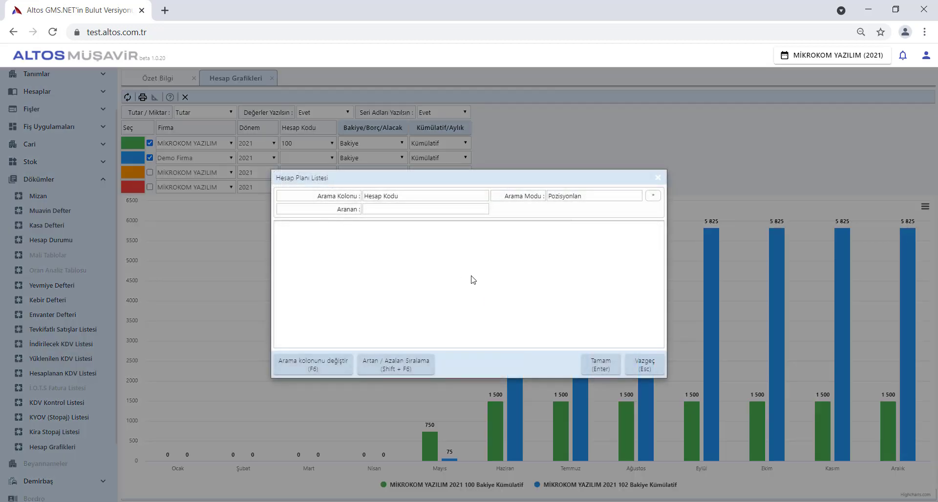
click(645, 366)
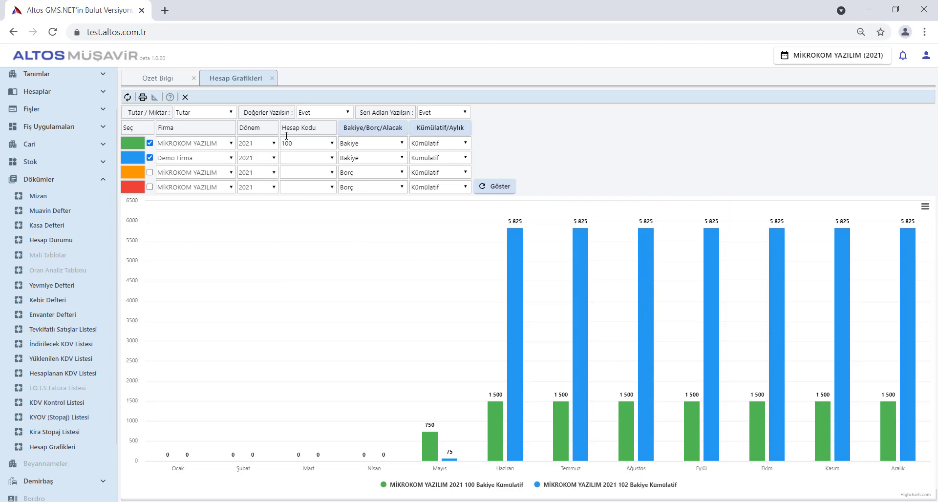
click(272, 78)
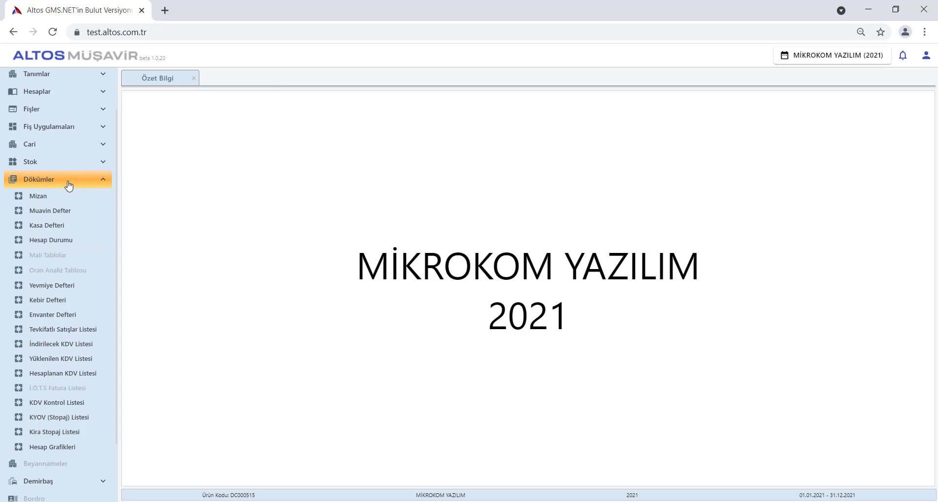
- Open the Defter Döküm Parametreleri from the Yevmiye Defteri report and review the Yevmiye, Kebir, Muavin - Kasa - Fiş and Açıklamalar settings
click(65, 291)
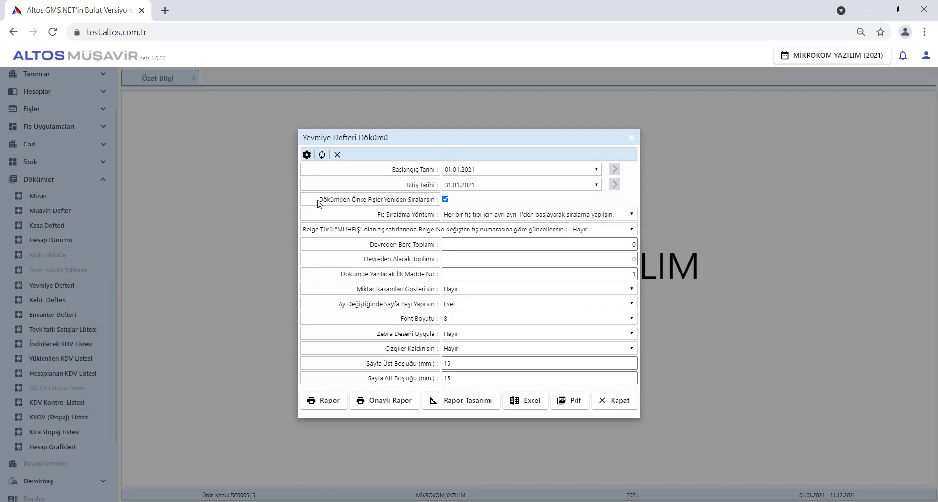
click(307, 155)
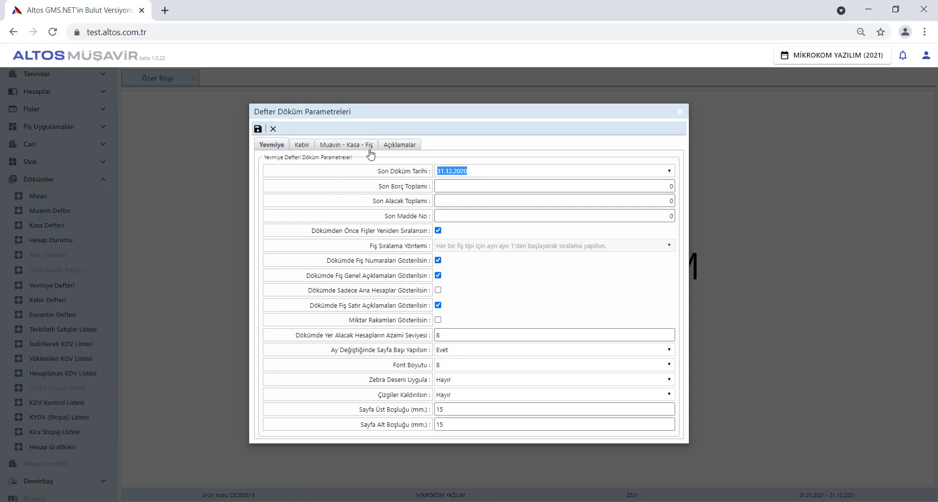
click(303, 146)
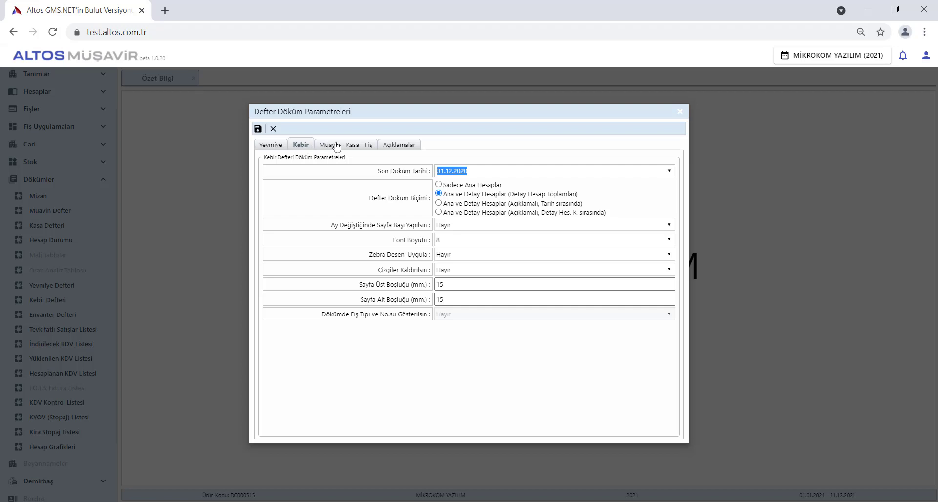
click(337, 145)
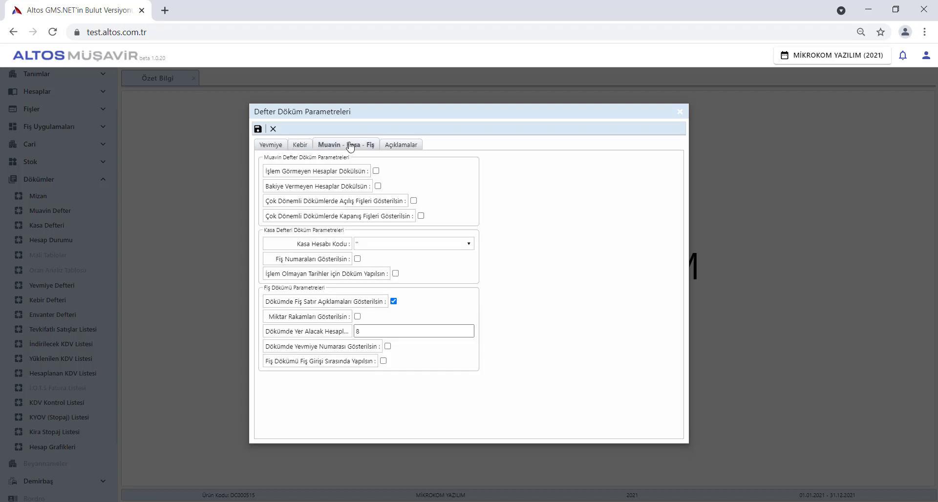
click(398, 146)
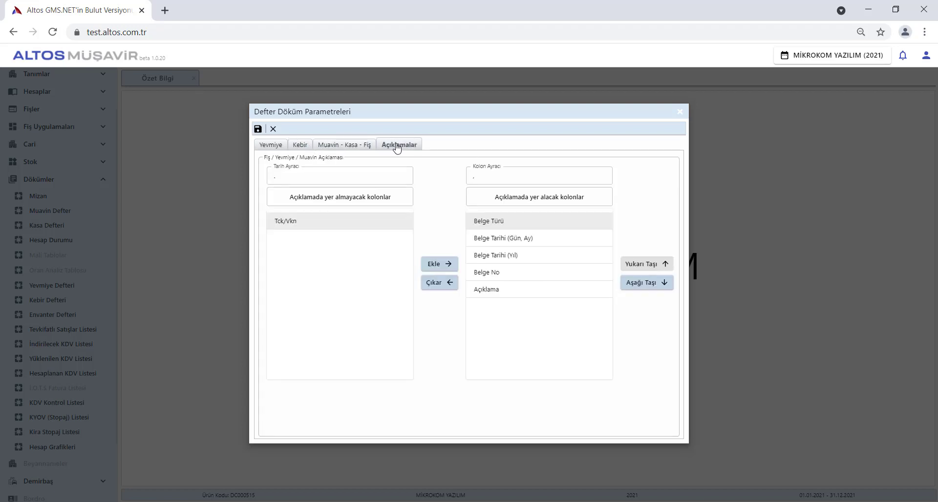
- Save the Defter Döküm Parametreleri and generate the Yevmiye Defteri report with the end date 31.12.2021
click(270, 146)
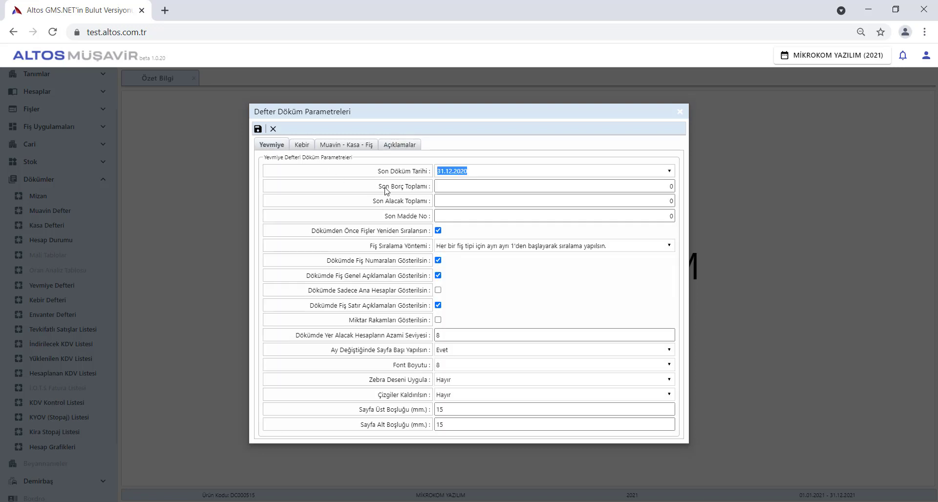
click(258, 131)
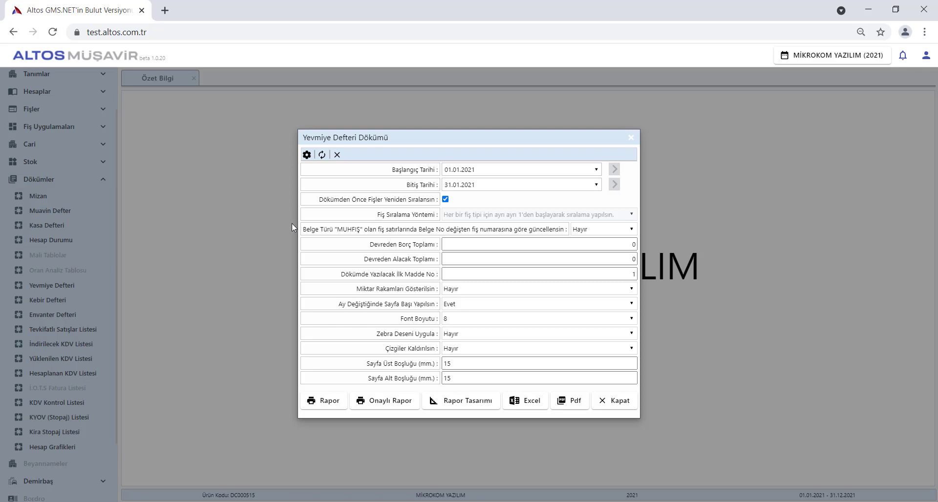
click(446, 185)
text(31.12.2021)
click(321, 408)
click(322, 407)
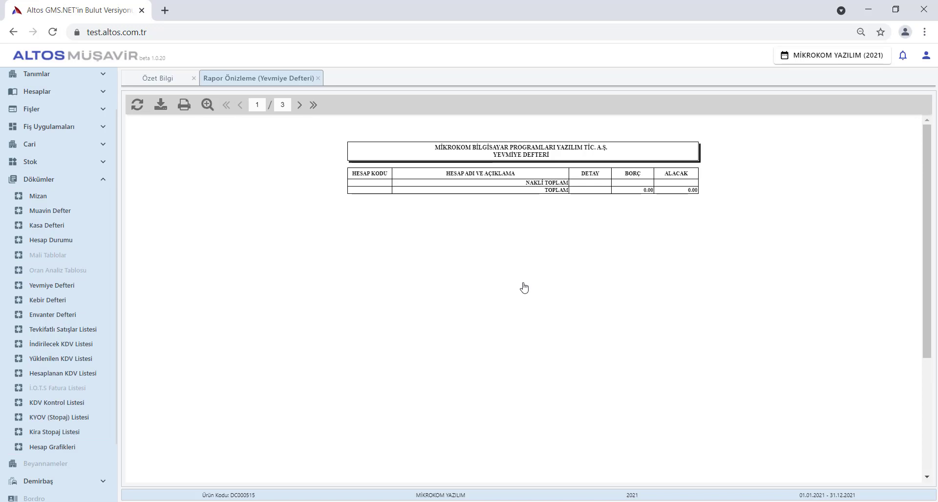
- Page through the Yevmiye Defteri preview, check its print and export options, and close the preview
click(300, 105)
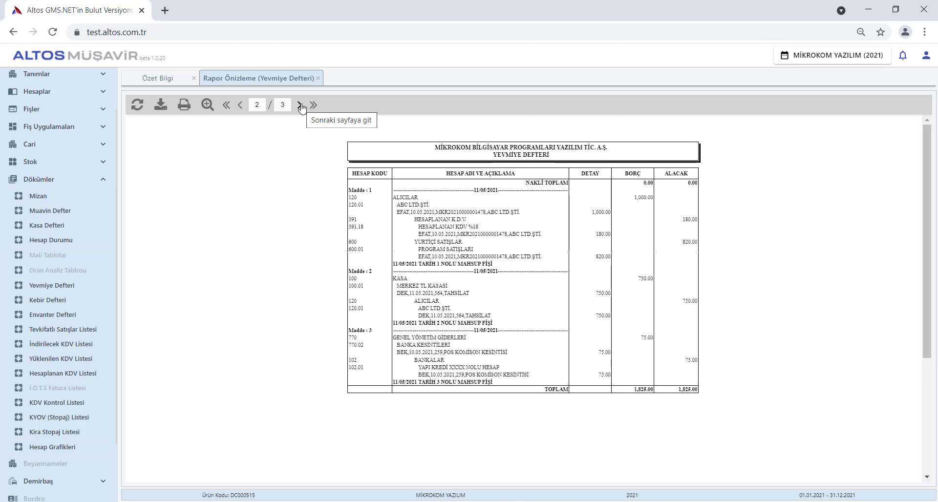
click(300, 105)
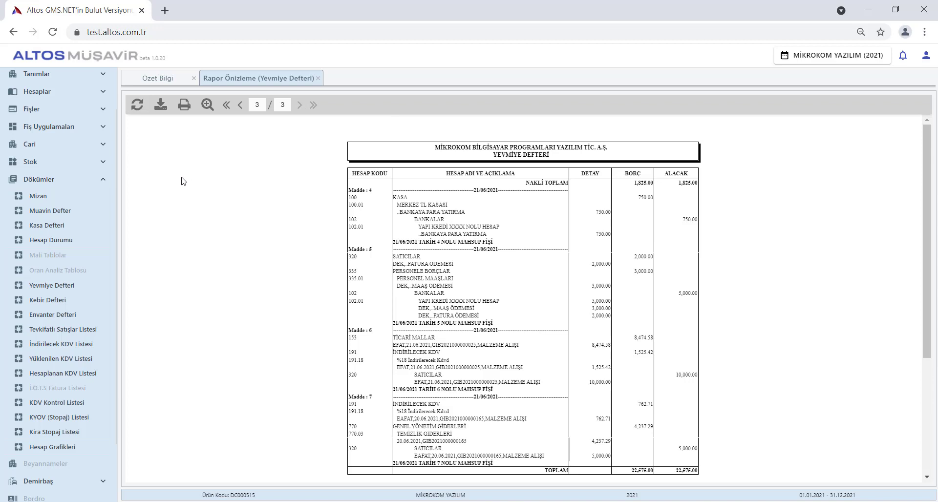
click(185, 104)
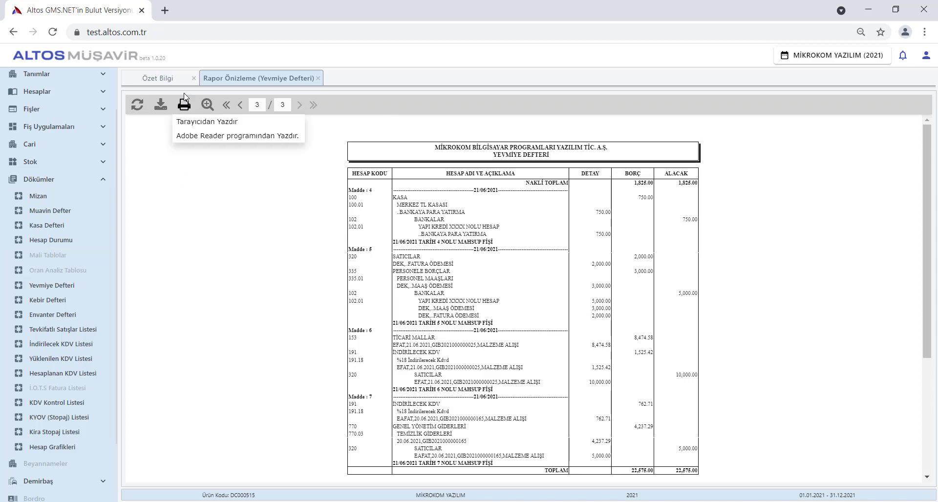
click(160, 109)
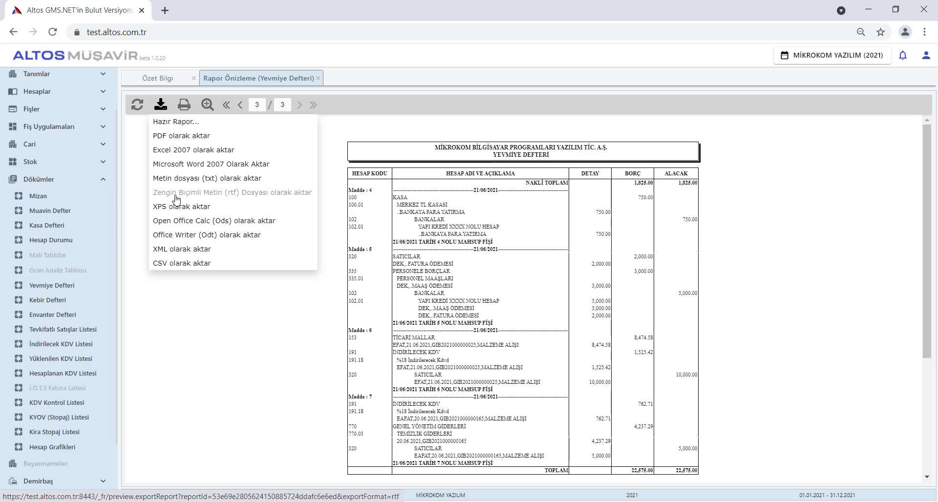
click(318, 79)
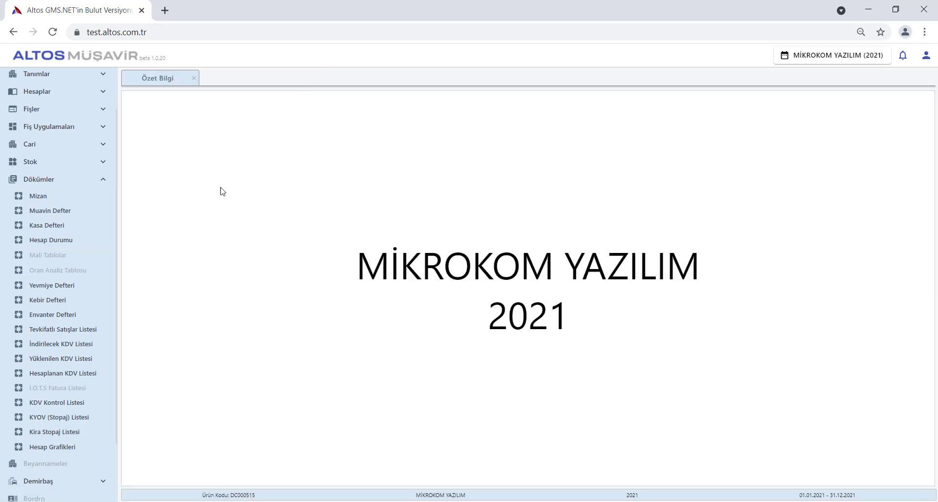
- Open the report designs of Yevmiye Defteri, select the custom Yevmiye design, and view the new design form without saving it
click(68, 288)
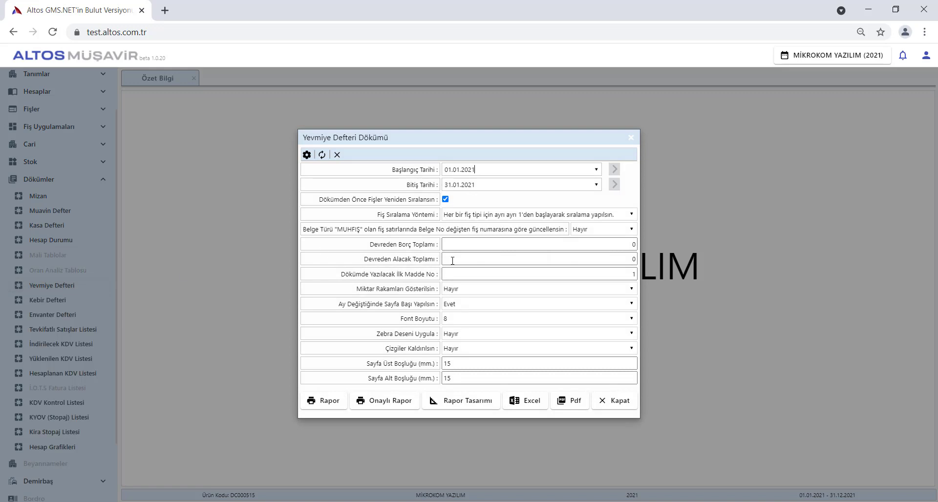
click(465, 403)
click(343, 258)
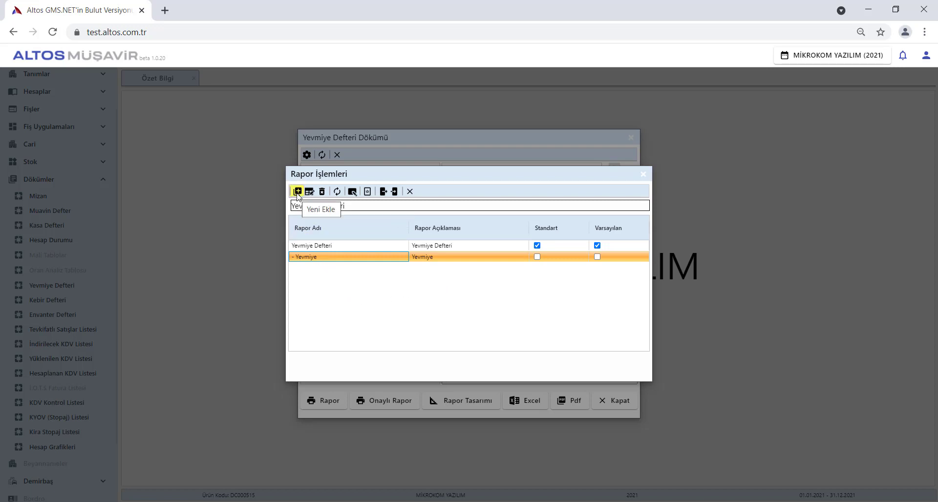
click(298, 192)
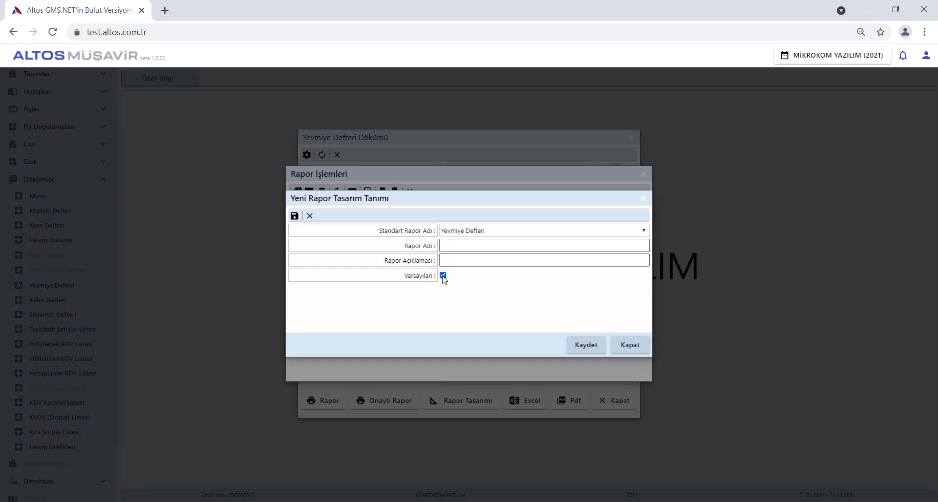
click(633, 348)
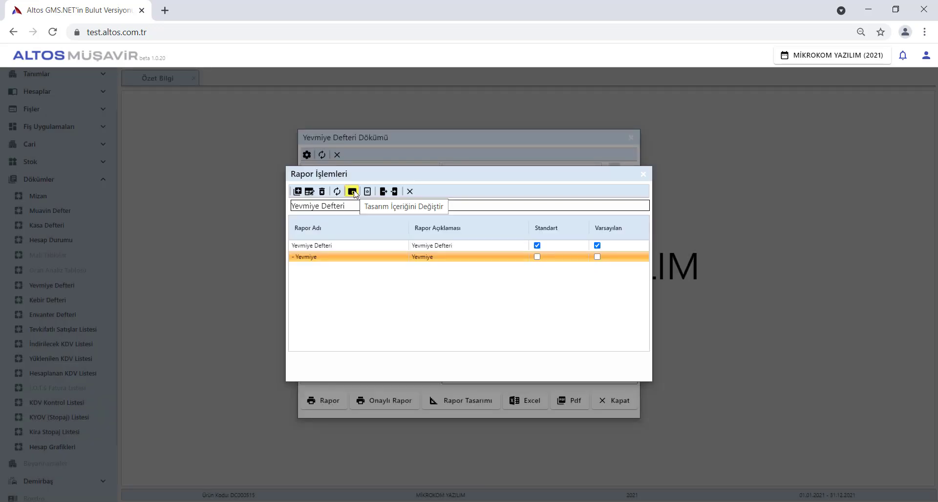
- Open the Yevmiye design in the report designer, examine its data tree and the HESAP KODU heading, and close the designer
click(352, 191)
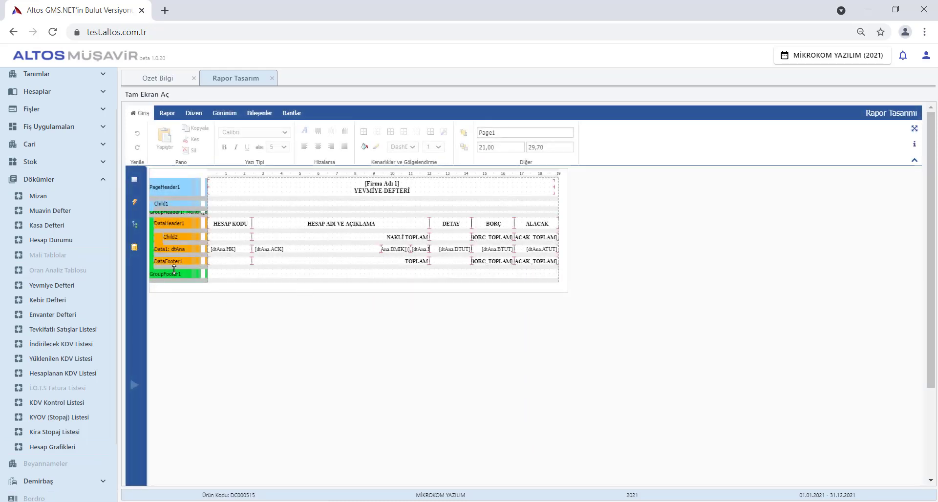
click(135, 248)
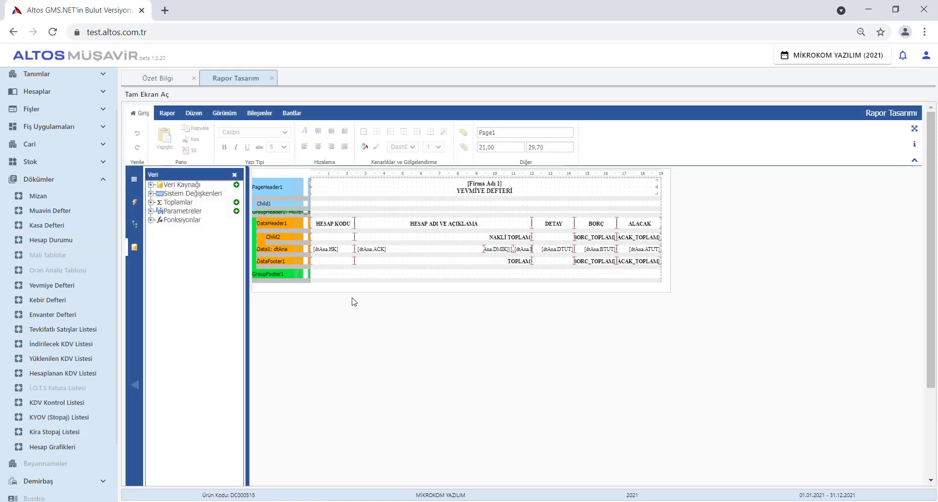
click(342, 225)
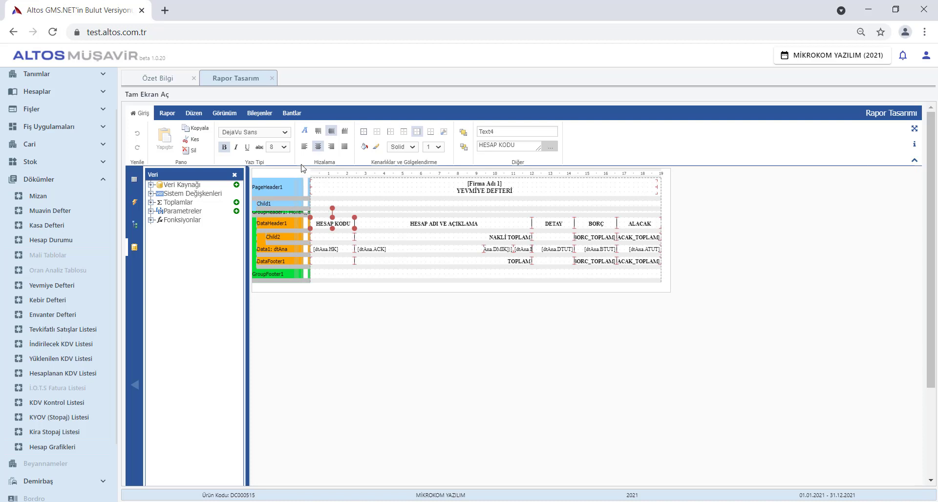
click(272, 79)
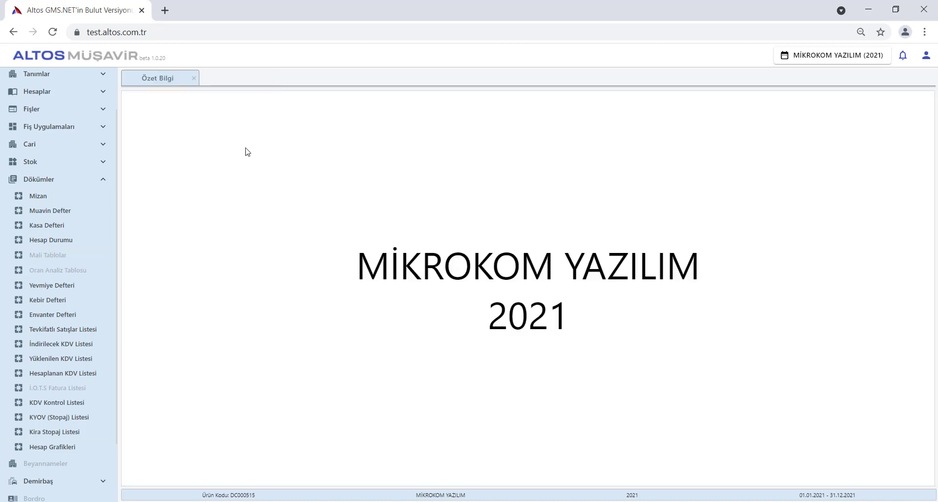
- Set the Kebir Defteri report's end date to 31.12.2021, and review and save the Kebir print parameters
click(69, 307)
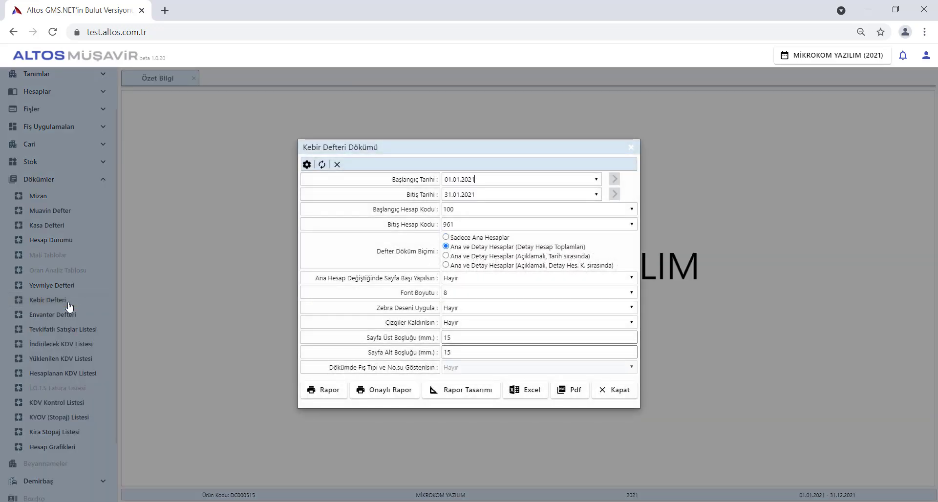
key(Tab)
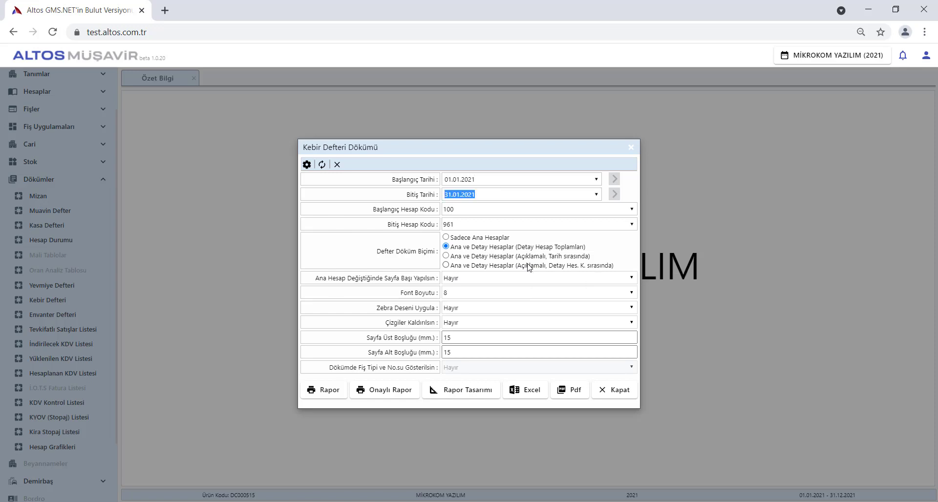
text(31.12.2)
click(307, 165)
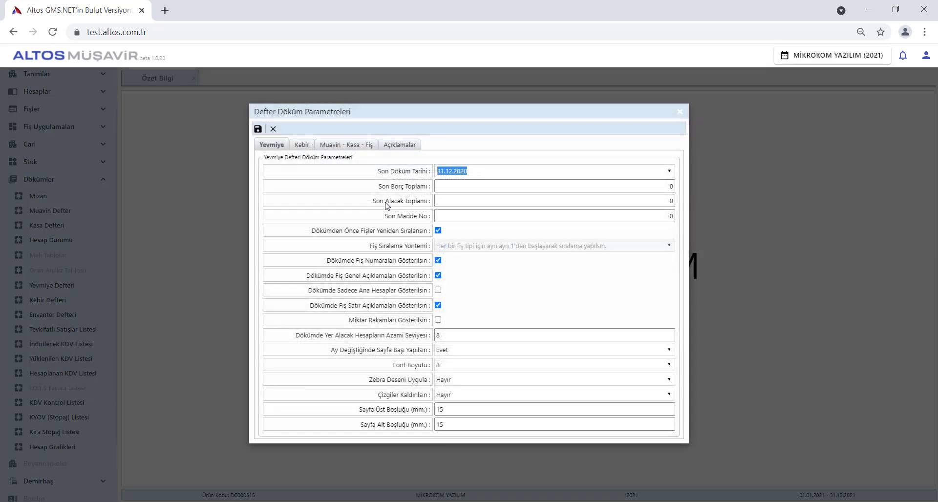
click(302, 147)
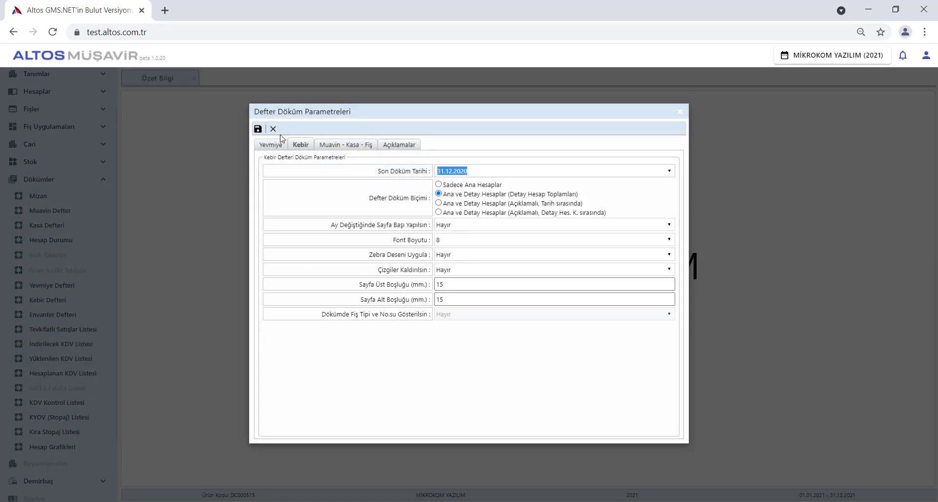
click(258, 128)
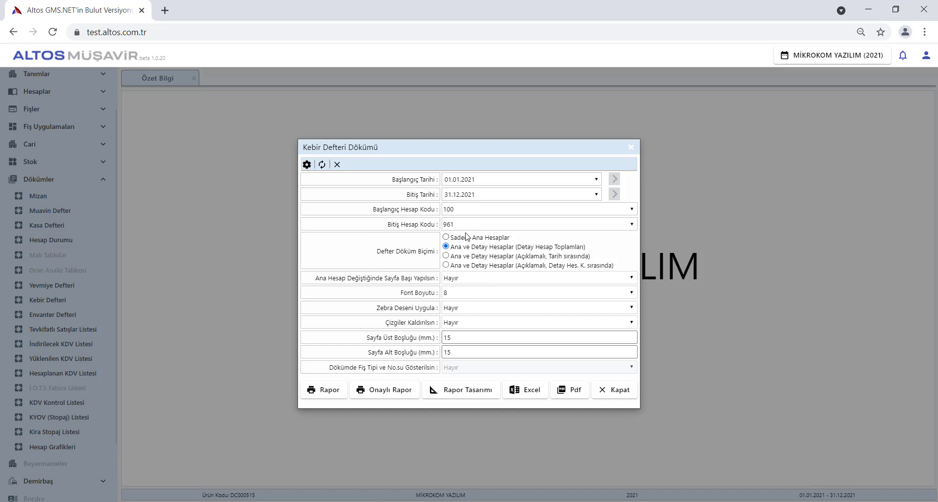
- Generate the Kebir Defteri report preview in the Ana ve Detay Hesaplar (Detay Hesap Toplamları) format
mouse_move(464, 261)
click(323, 394)
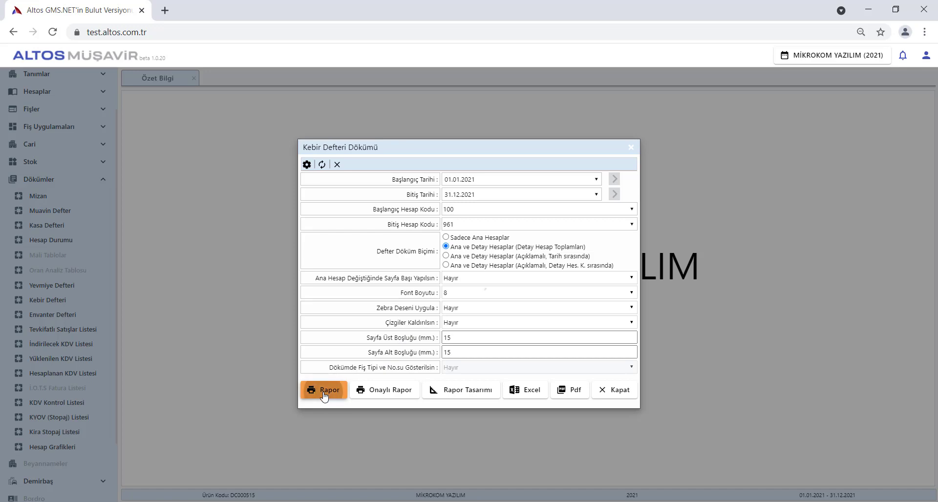
click(522, 284)
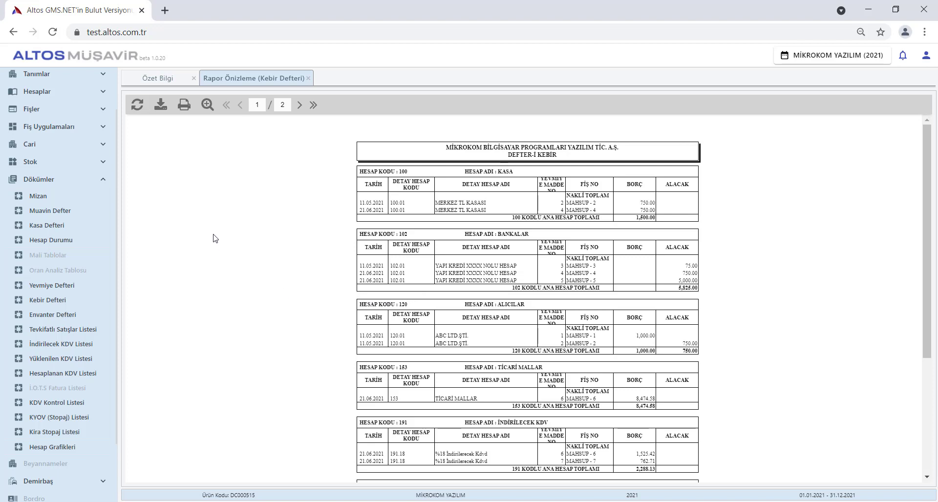
- Check the Kebir Defteri preview's export formats, look through its pages, and close the preview
click(161, 106)
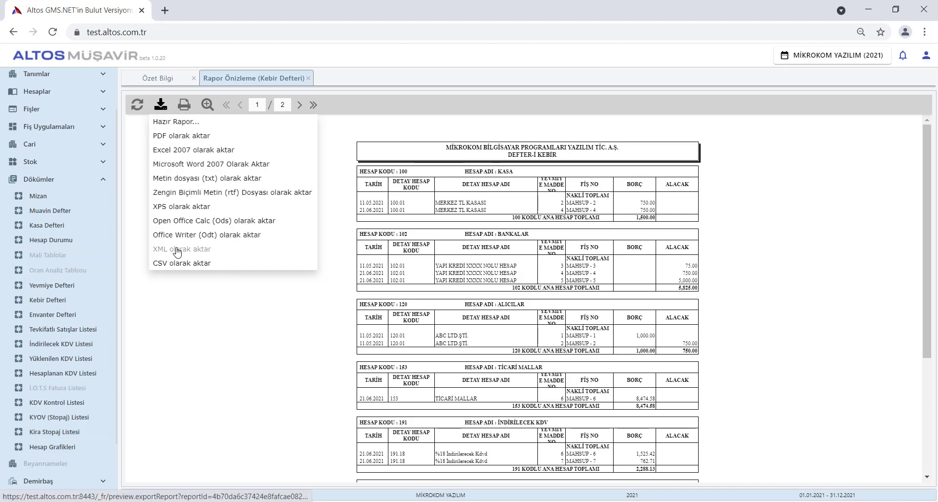
click(302, 107)
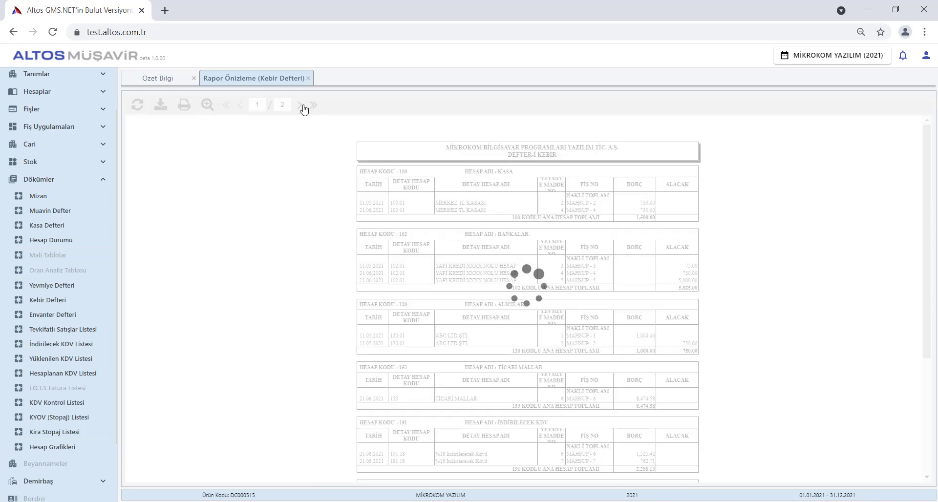
click(240, 108)
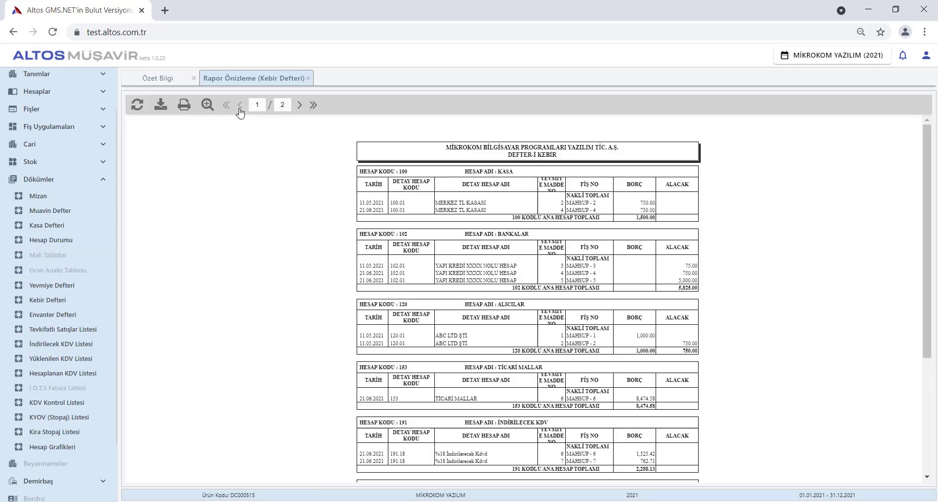
scroll(924, 225, down, 1)
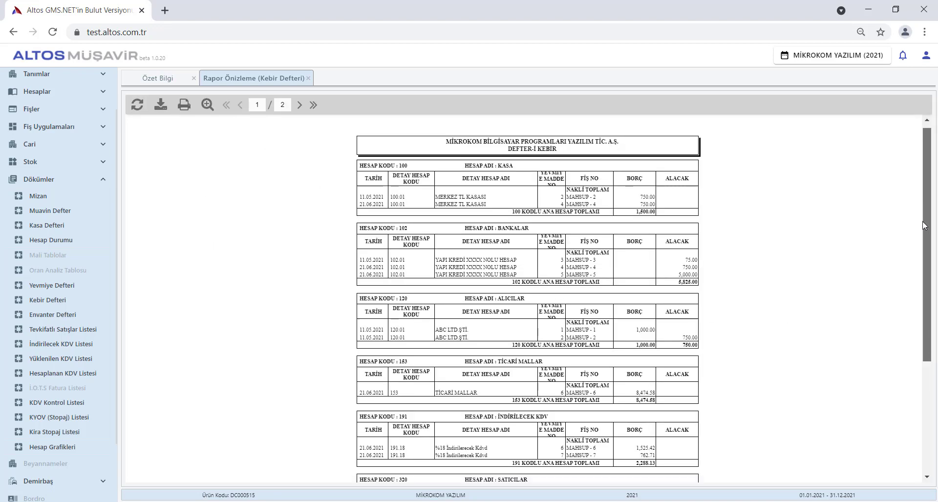
drag(925, 226, 920, 198)
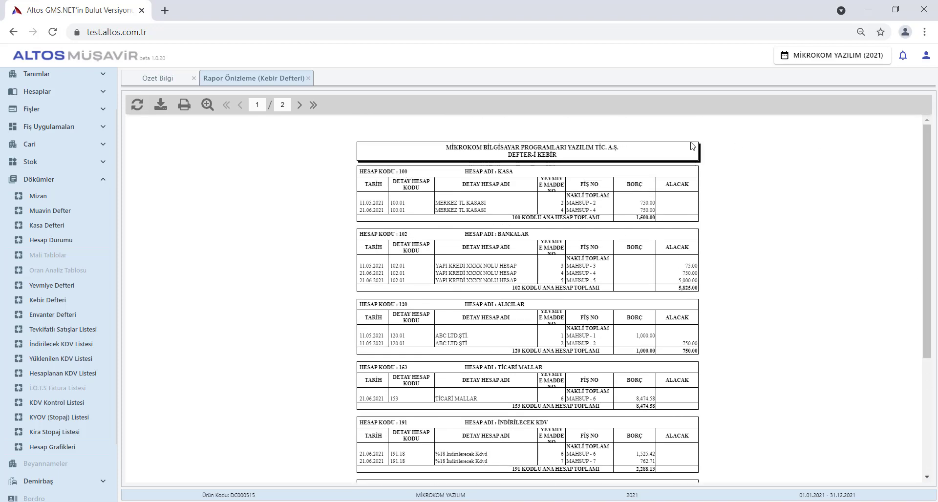
click(309, 80)
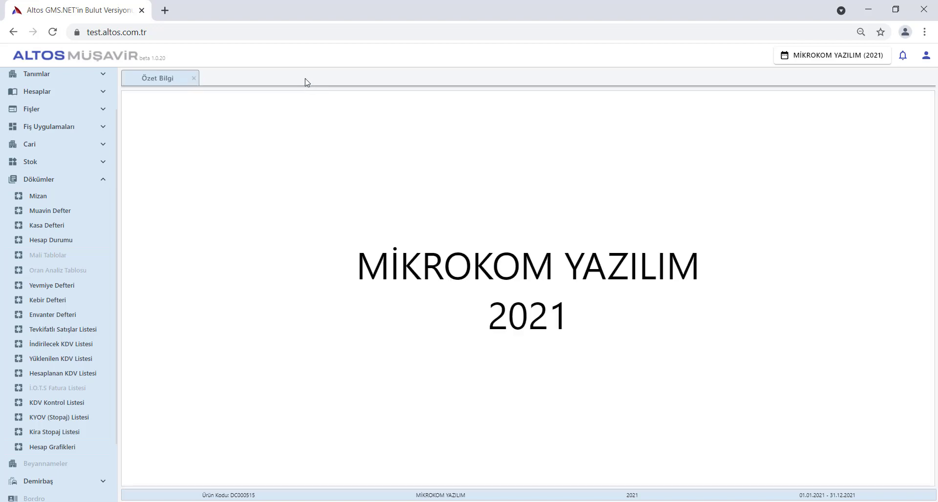
- View the Firma ve Çalışma Dönemi Seçimi list without changing the company, and log out of the account
click(100, 184)
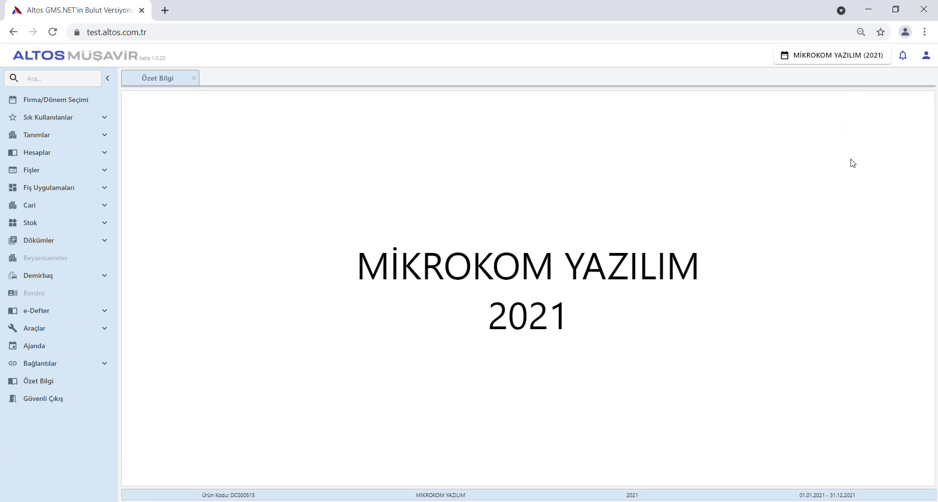
click(848, 57)
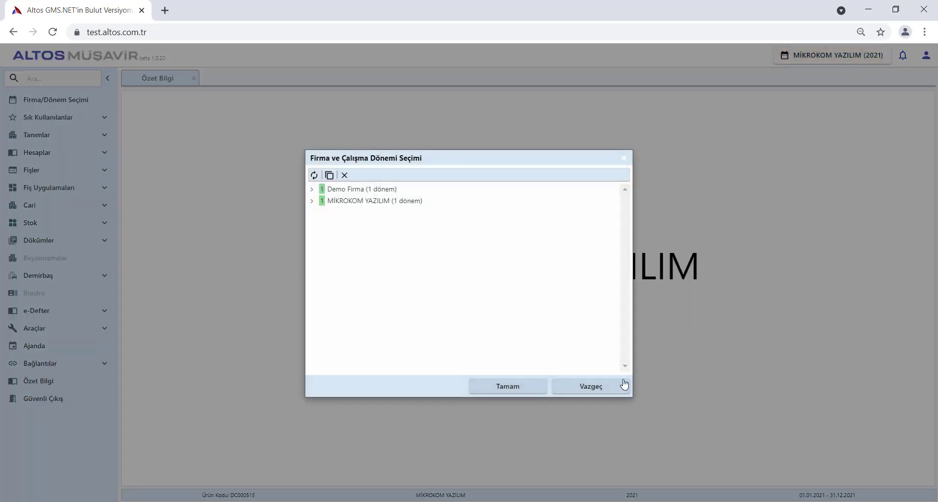
click(622, 385)
click(923, 56)
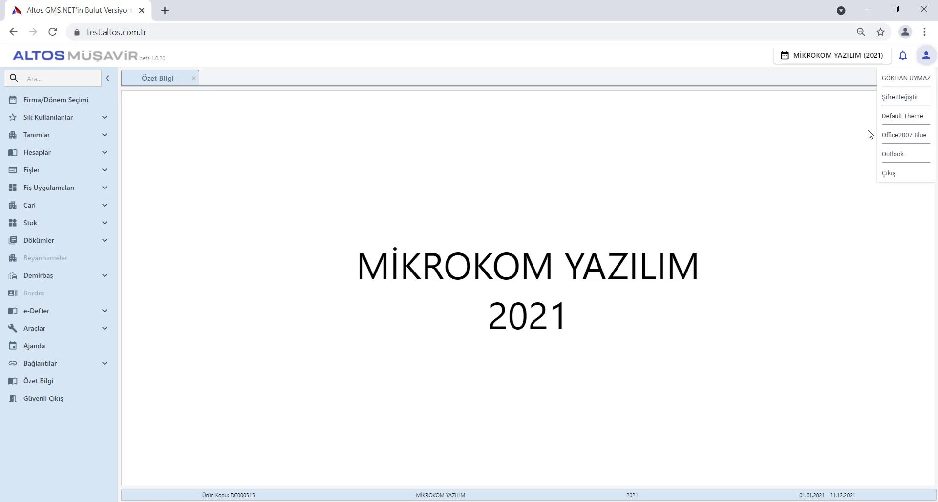
click(892, 177)
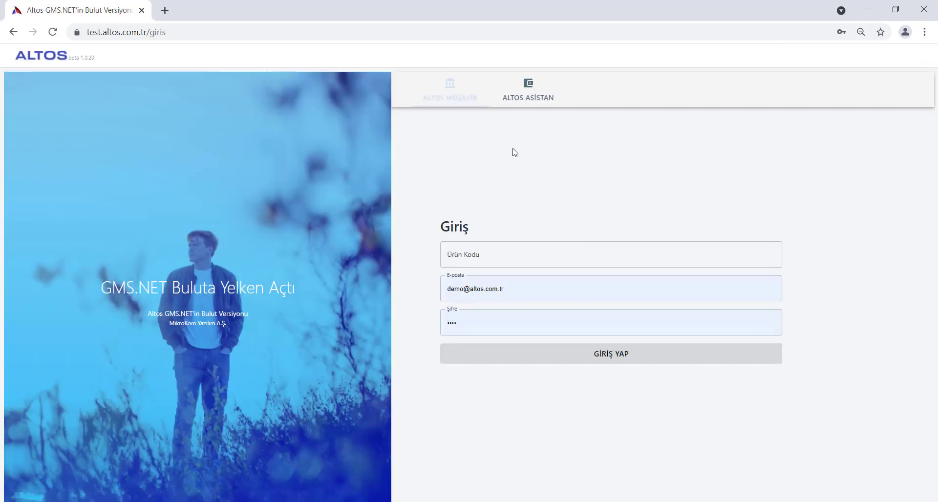